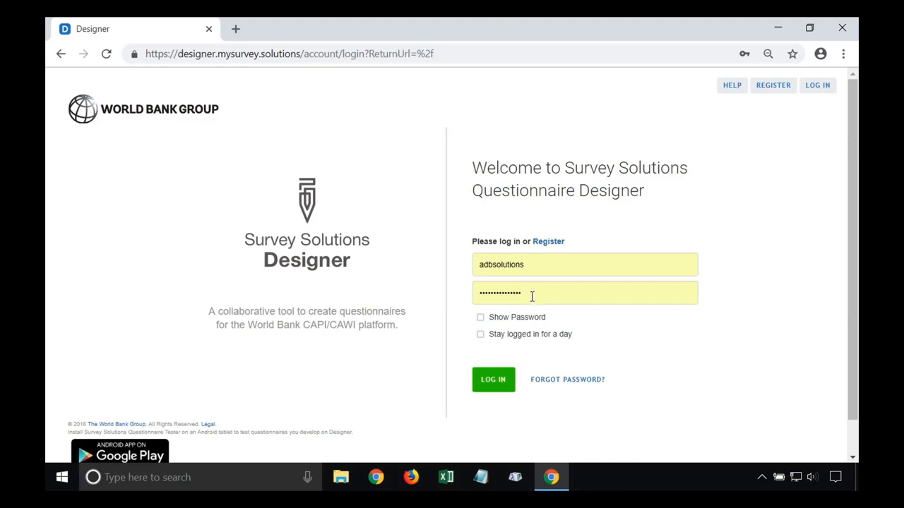
# Register a new Designer account, passing the reCAPTCHA store-front image challenge, and submit it
pyautogui.click(549, 242)
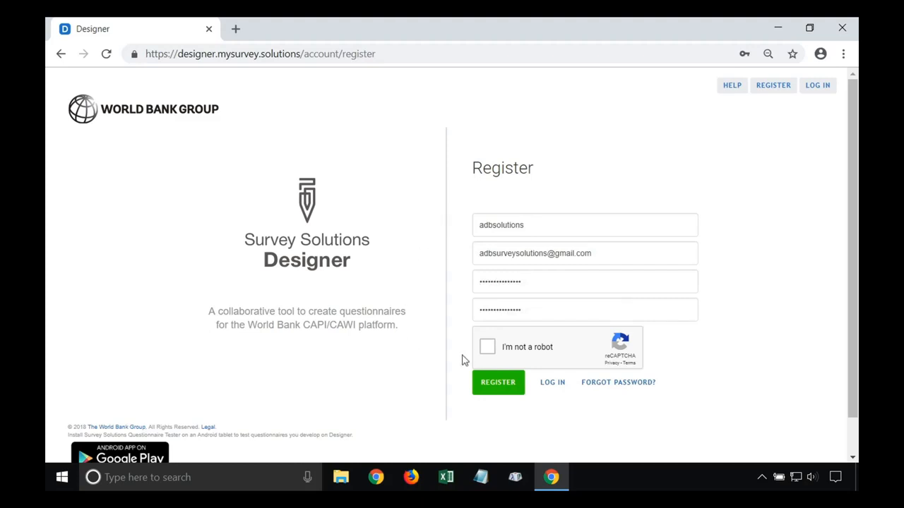
pyautogui.click(487, 348)
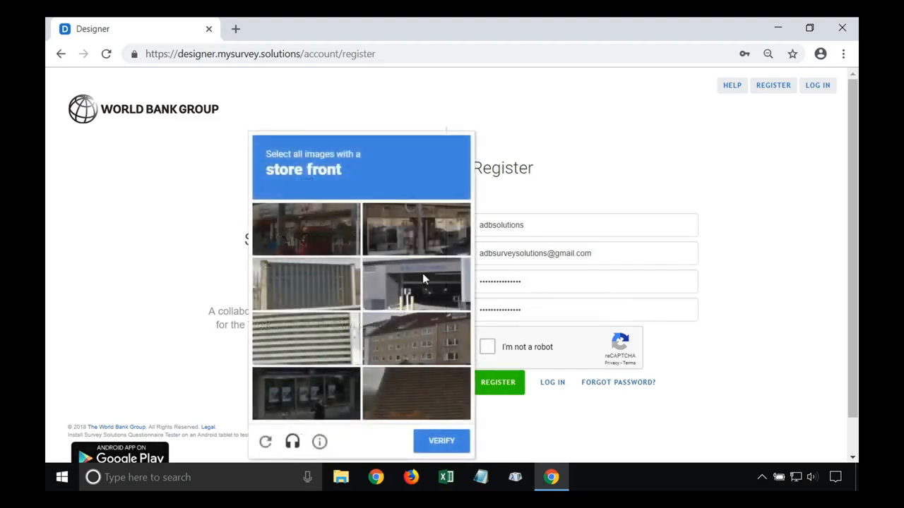
pyautogui.click(309, 387)
pyautogui.click(314, 231)
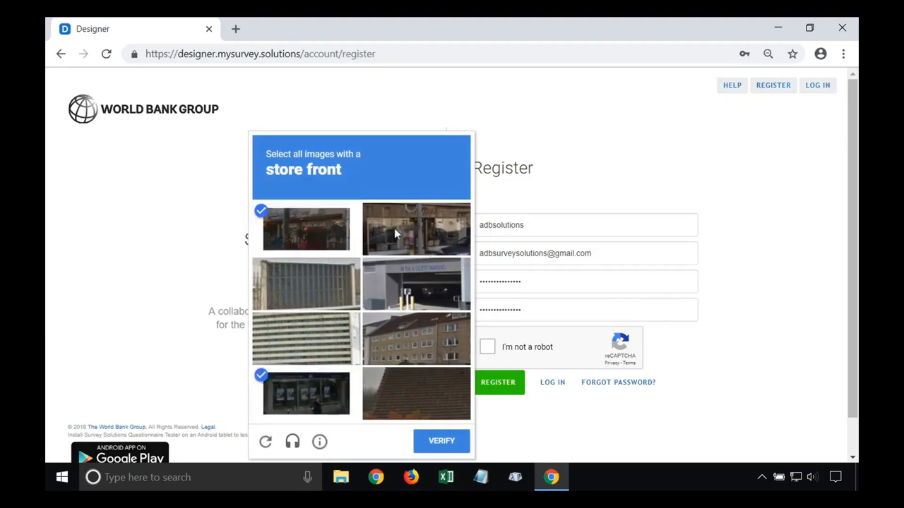
pyautogui.click(394, 228)
pyautogui.click(441, 440)
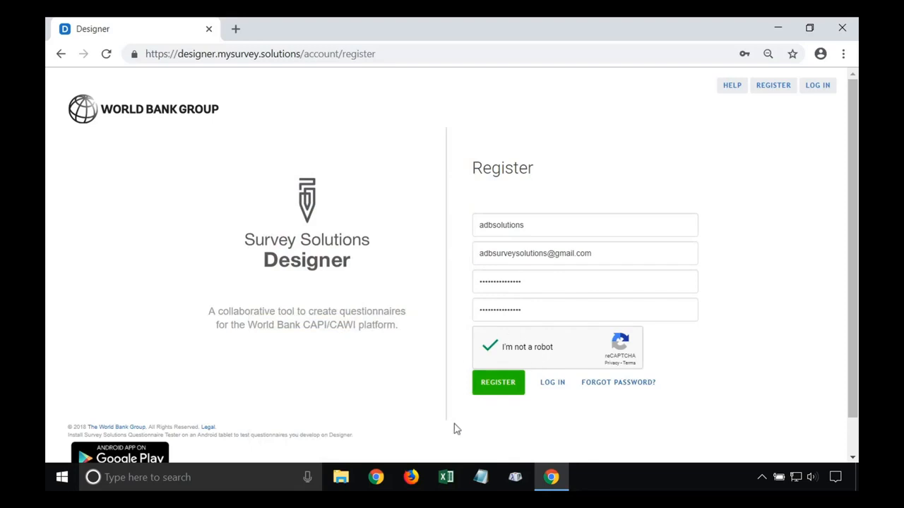
pyautogui.click(496, 385)
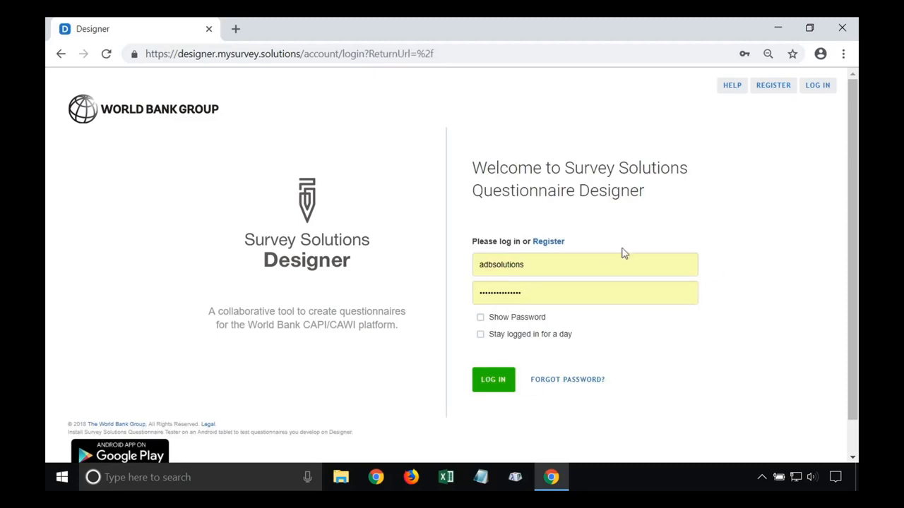
# Log in with Stay logged in ticked, then browse the Shared With Me and Public Questionnaires lists
pyautogui.click(481, 334)
pyautogui.click(491, 382)
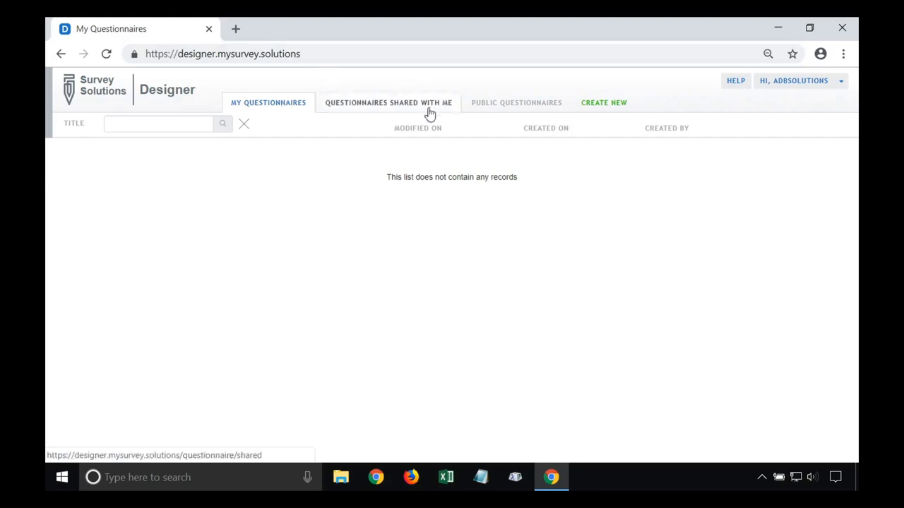
pyautogui.click(385, 106)
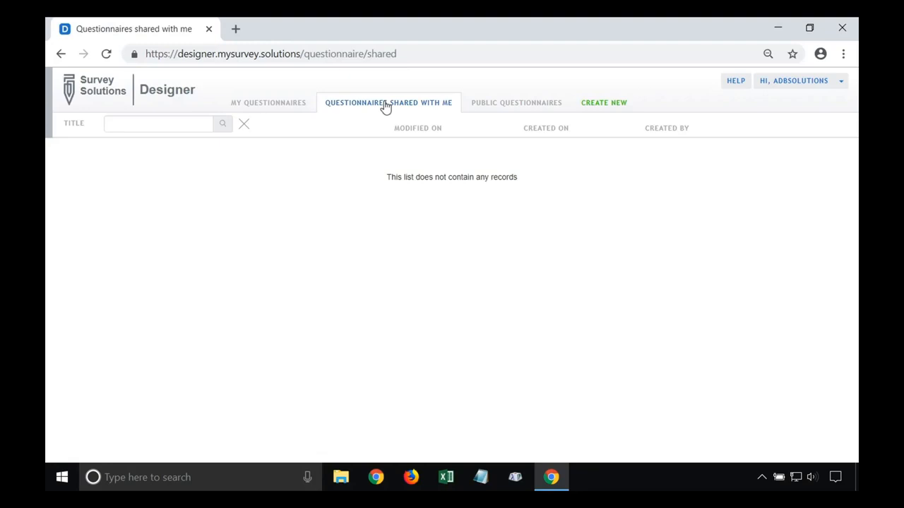
pyautogui.click(511, 108)
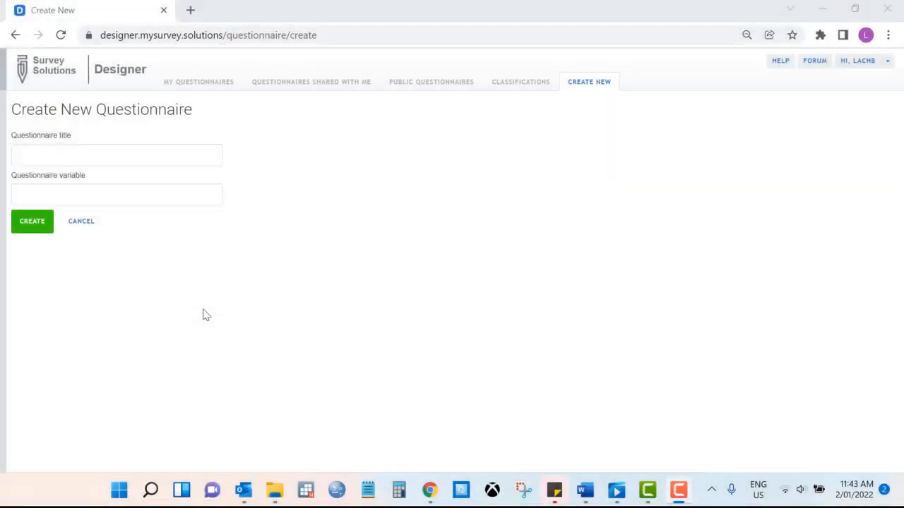
# Enter 'Question Types' as the questionnaire title
pyautogui.click(87, 152)
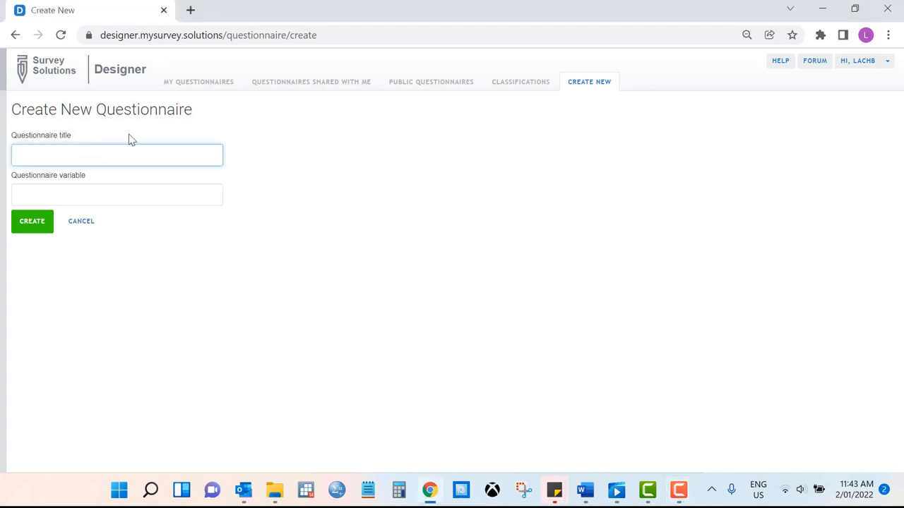
pyautogui.write('Question Types')
# Set the questionnaire variable name to QUESTION_TYPES, replacing the invalid lowercase text
pyautogui.click(80, 197)
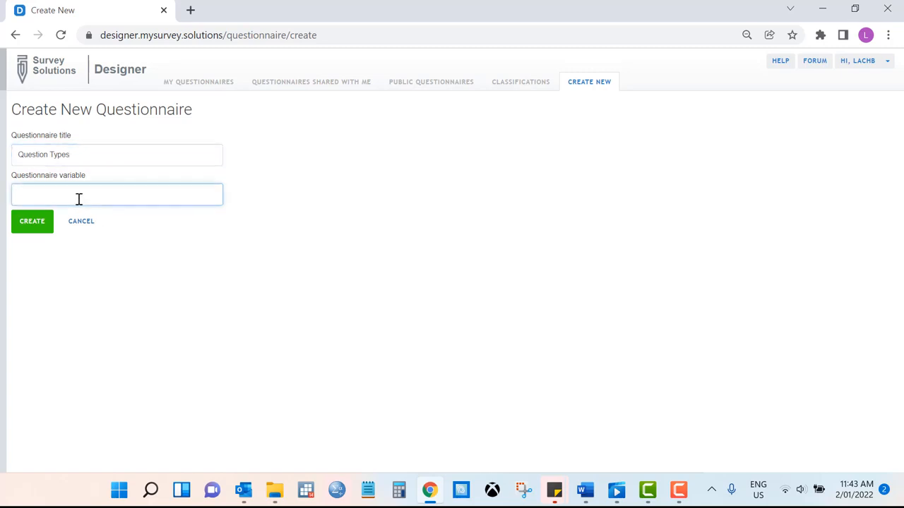
pyautogui.write('question types')
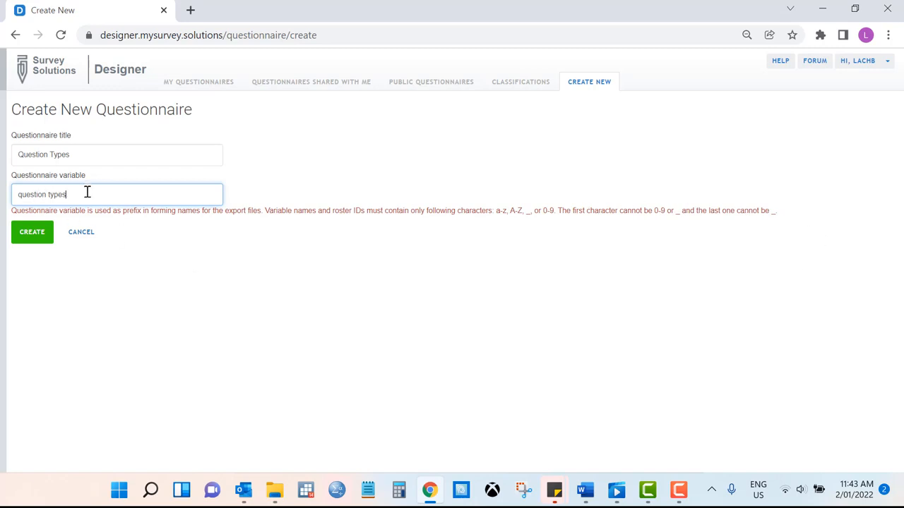
pyautogui.moveTo(87, 193); pyautogui.dragTo(21, 254)
pyautogui.write('QUESTION_TY')
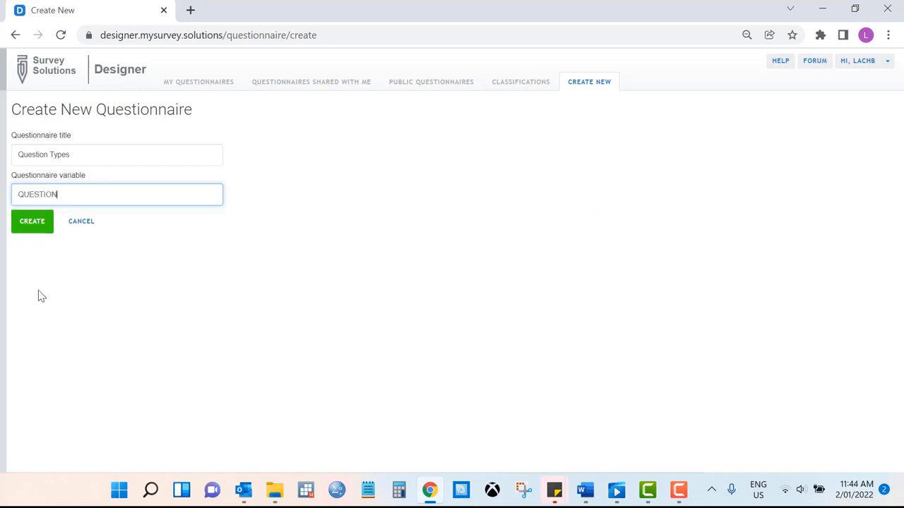
pyautogui.write('PES')
# Create the 'Question Types' questionnaire so it opens in the editor
pyautogui.click(35, 233)
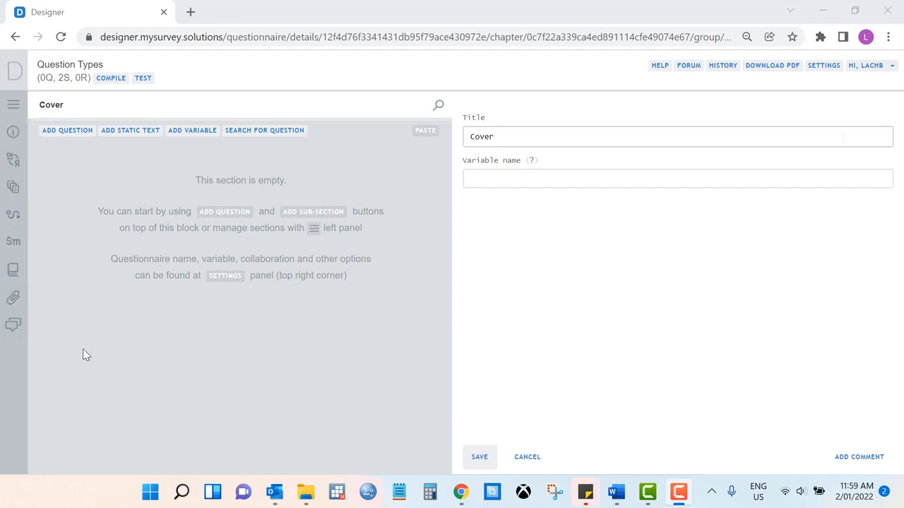
# Rename 'New Section' to 'Section 1' in the sections list and save it
pyautogui.click(14, 107)
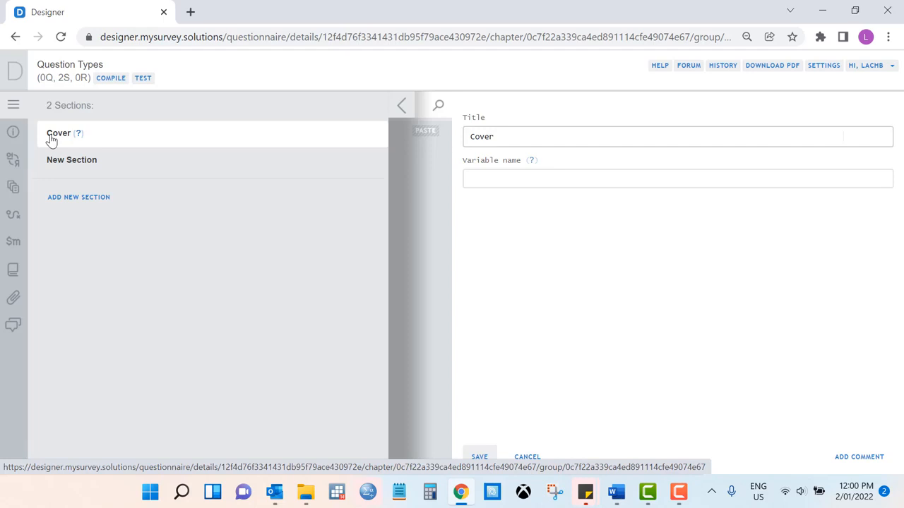
pyautogui.click(84, 163)
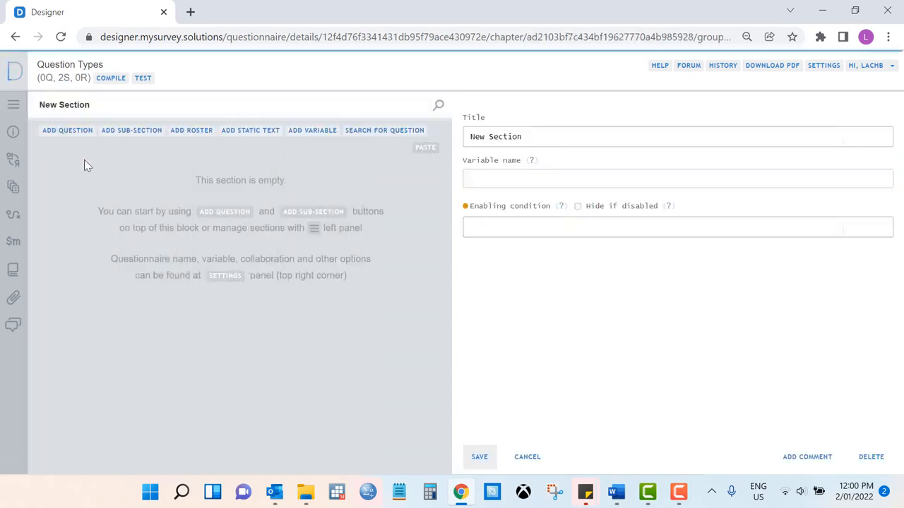
pyautogui.moveTo(528, 136); pyautogui.dragTo(470, 144)
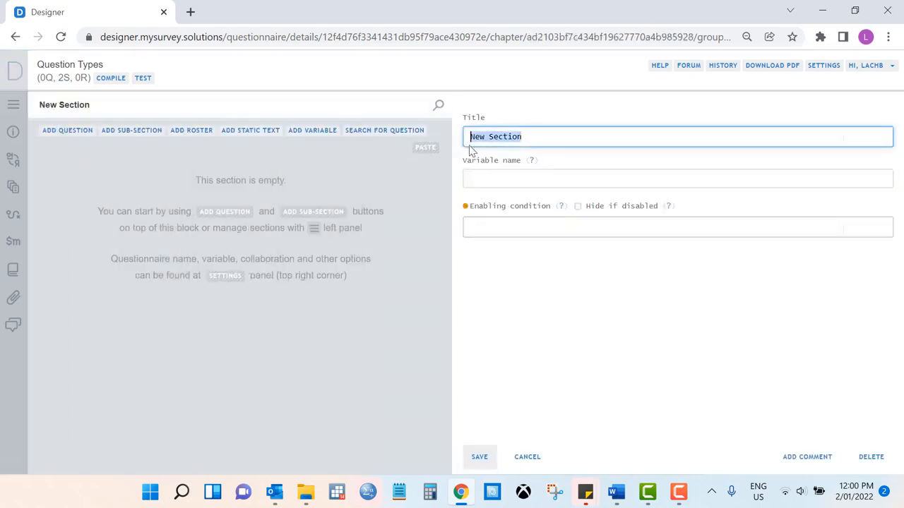
pyautogui.write('Section 1')
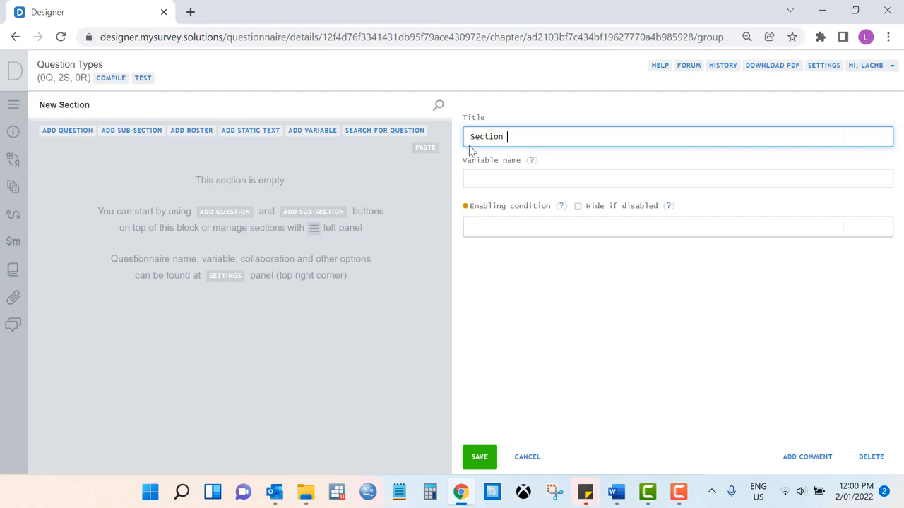
pyautogui.click(478, 457)
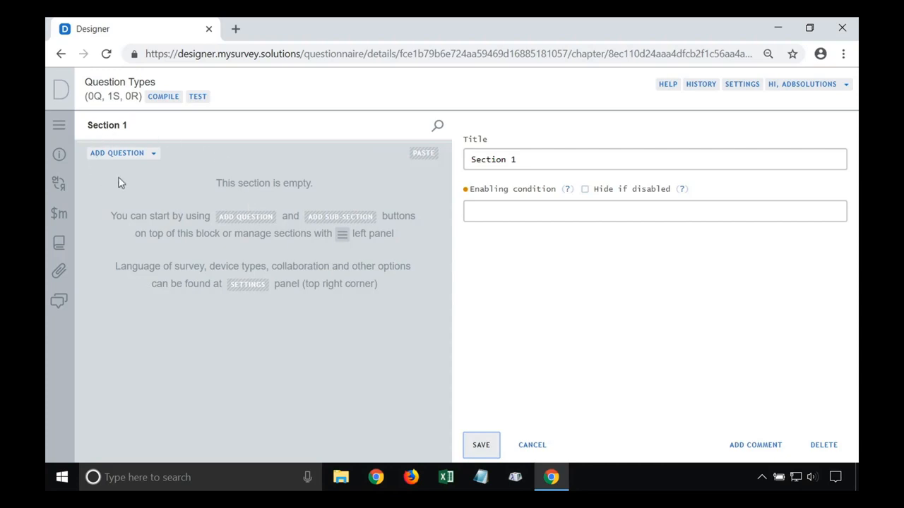
# Add a new question to Section 1 and expand its Question type list
pyautogui.click(123, 157)
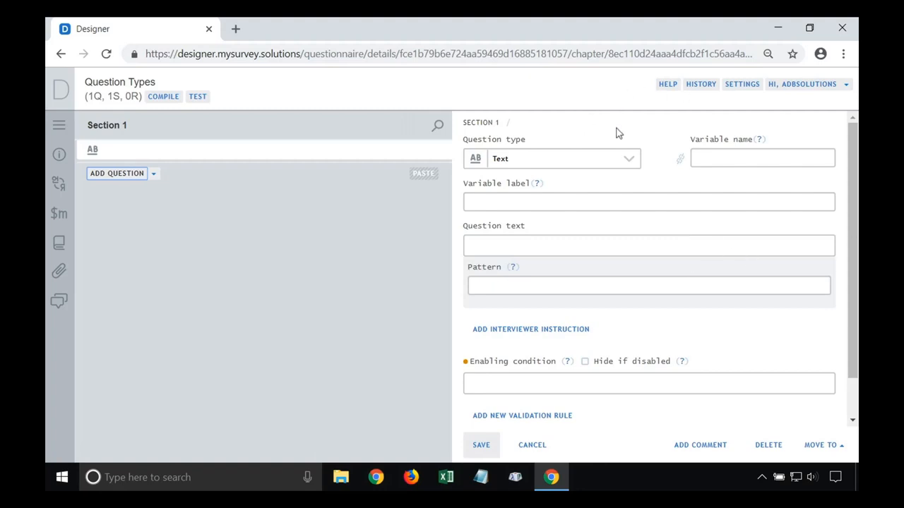
pyautogui.click(632, 164)
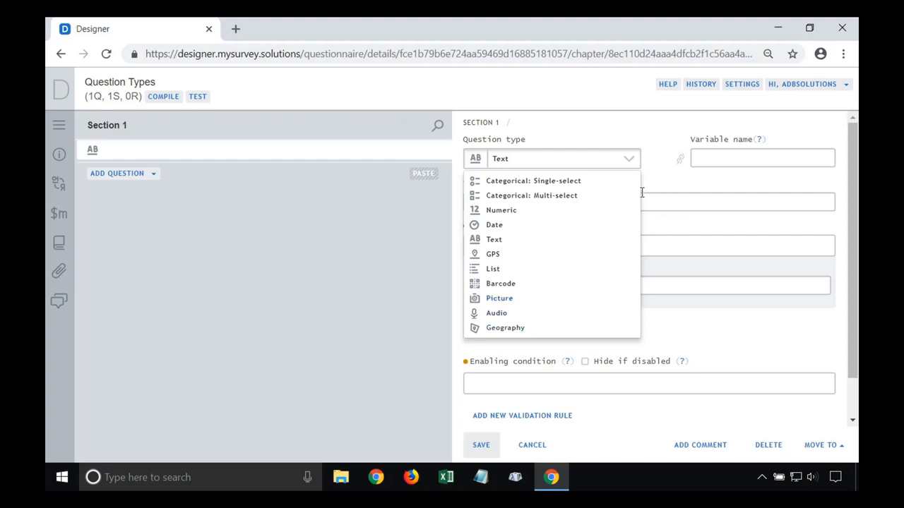
# Make the question Categorical: Single-select with variable Q1, label 'Gender', text 'What is your gender?'
pyautogui.click(565, 182)
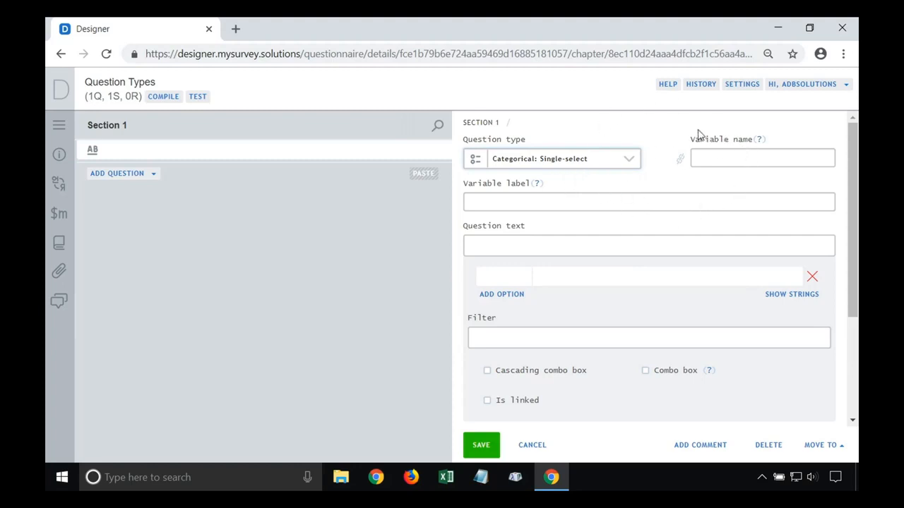
pyautogui.click(709, 160)
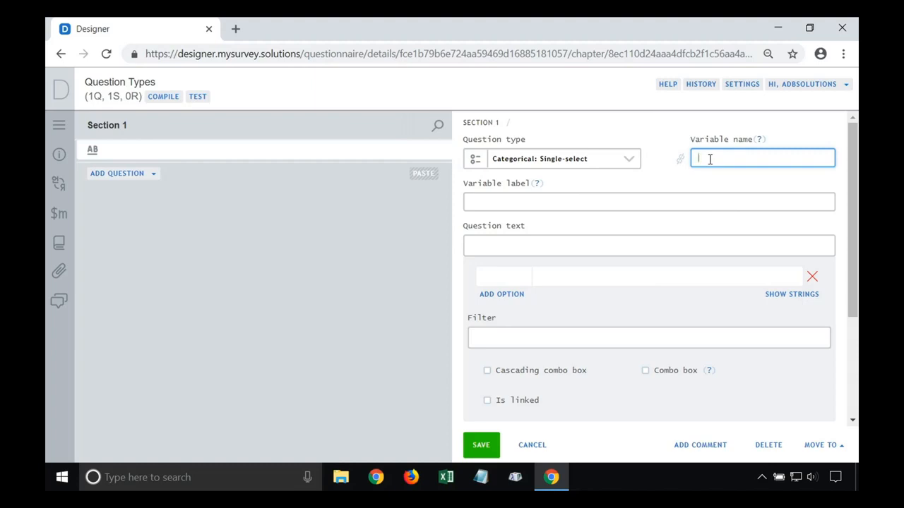
pyautogui.write('Q1')
pyautogui.press('Tab')
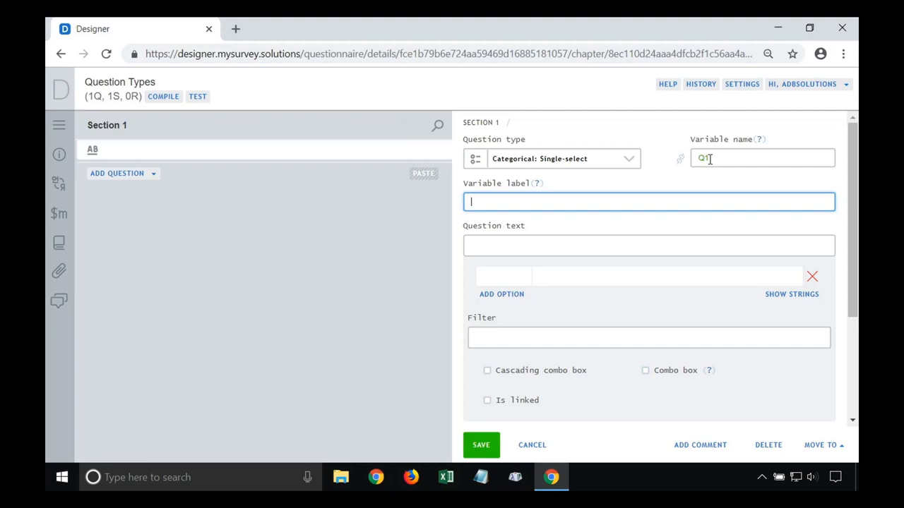
pyautogui.write('Gender')
pyautogui.press('Tab')
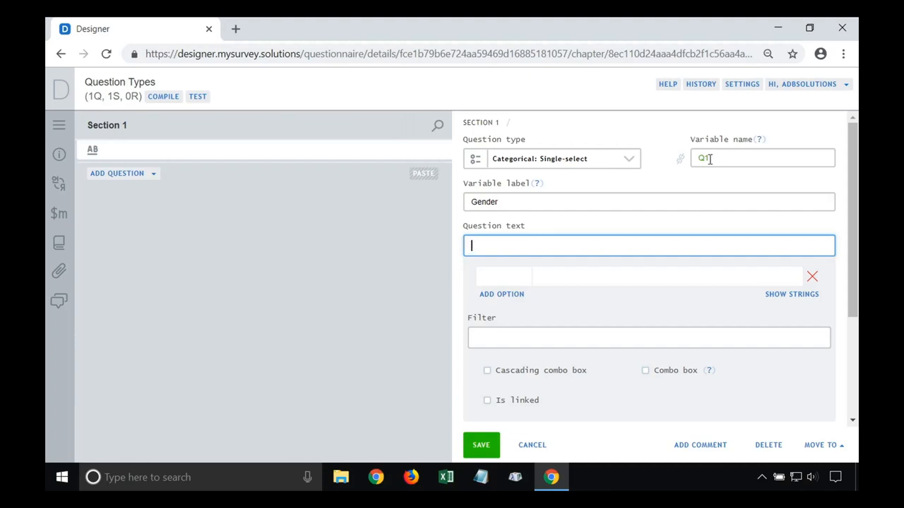
pyautogui.write('What is your gender?')
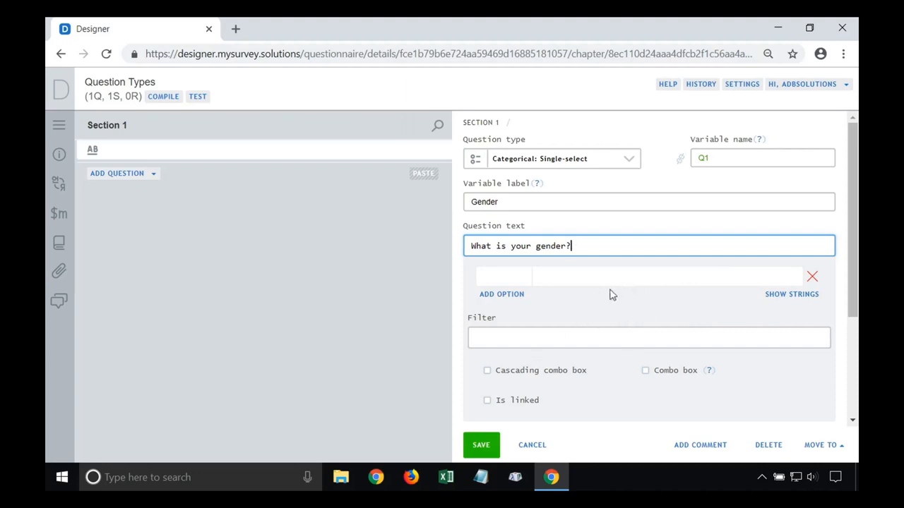
# Add answer options 1 Male and 2 Female to Q1 and save the question
pyautogui.click(504, 297)
pyautogui.click(507, 304)
pyautogui.click(499, 277)
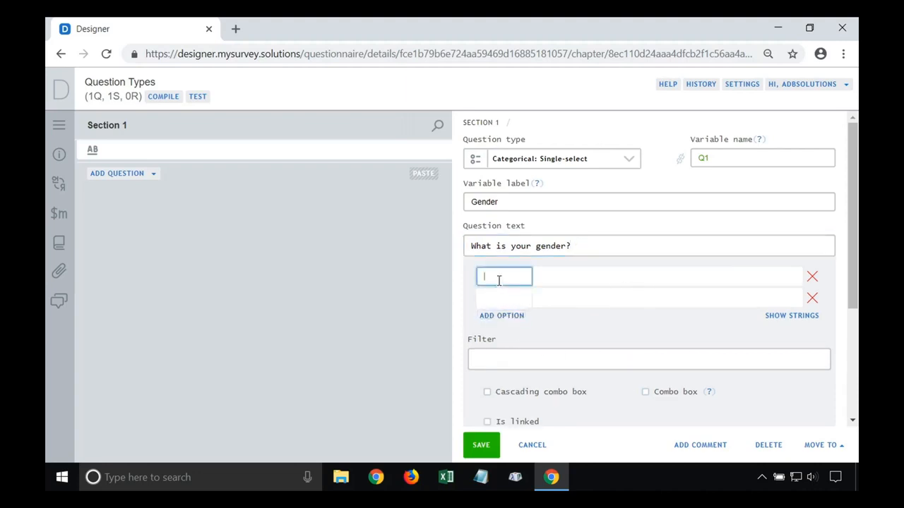
pyautogui.write('1')
pyautogui.click(500, 298)
pyautogui.write('1')
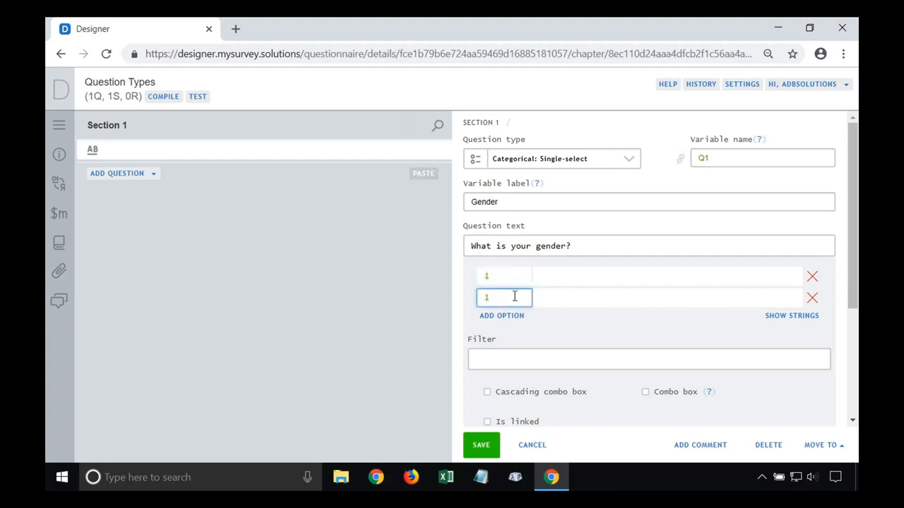
pyautogui.moveTo(498, 297); pyautogui.dragTo(453, 302)
pyautogui.write('2')
pyautogui.click(556, 277)
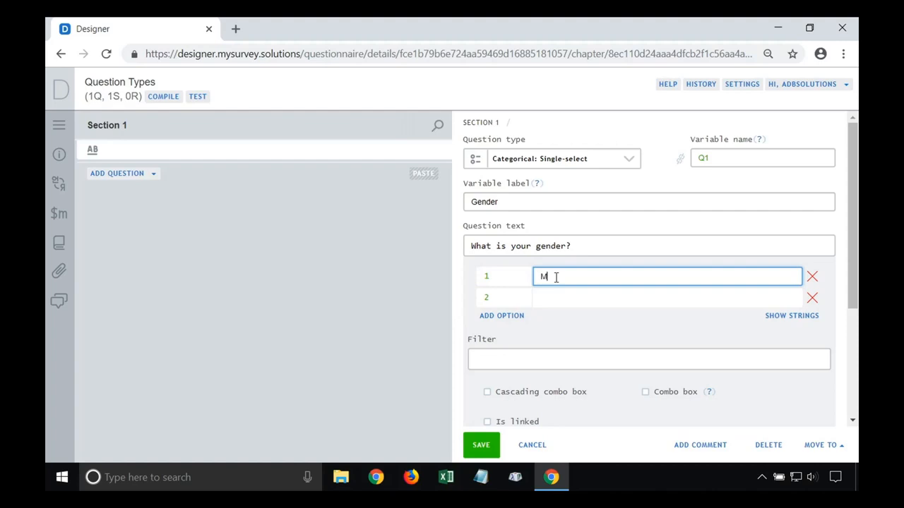
pyautogui.press('Return')
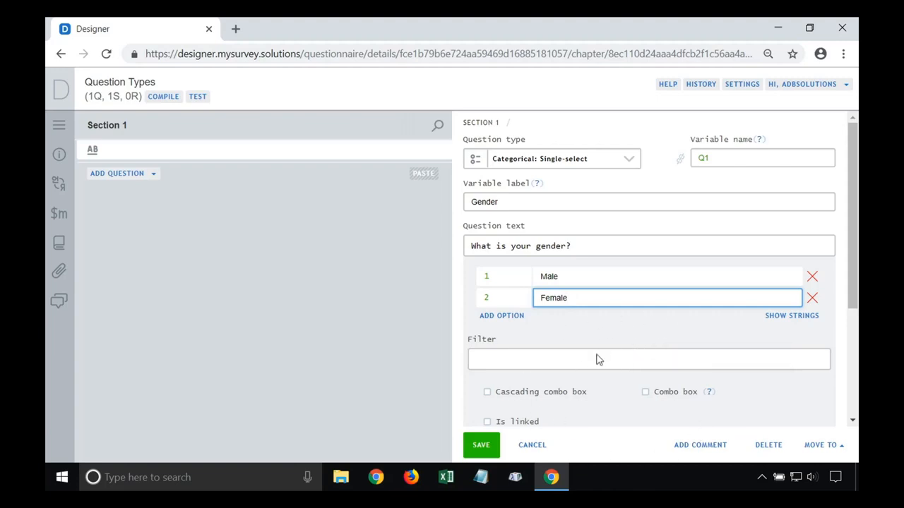
pyautogui.click(490, 455)
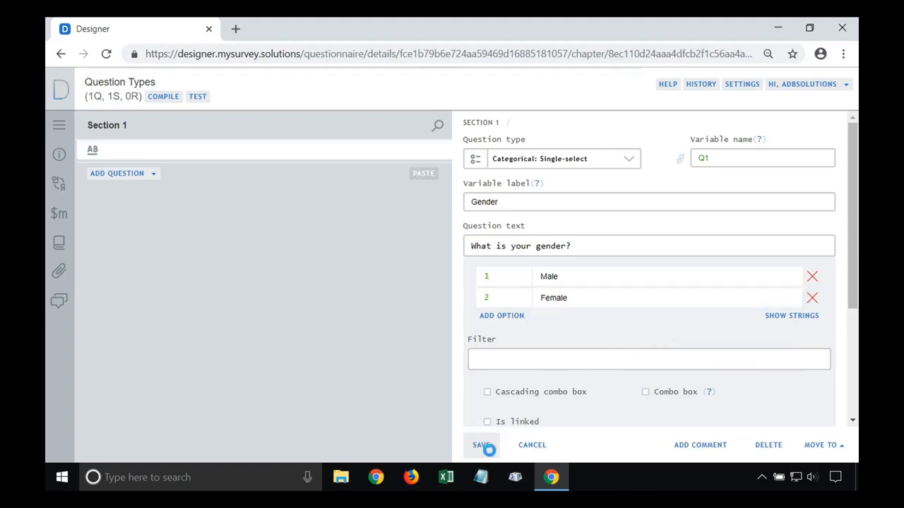